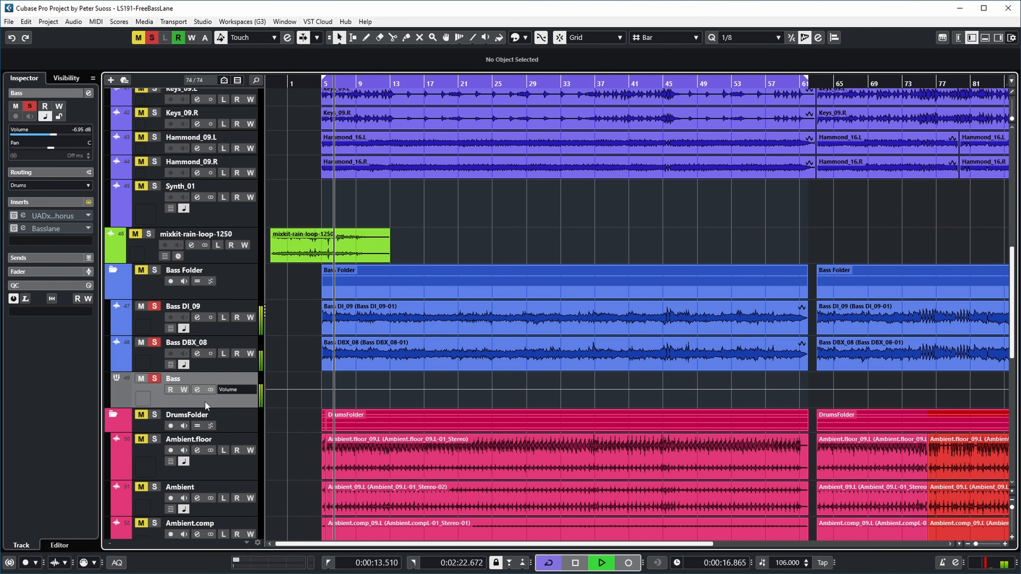
- Bring up the trueBalance analyzer and play the soloed bass to examine its stereo width and correlation
key("space")
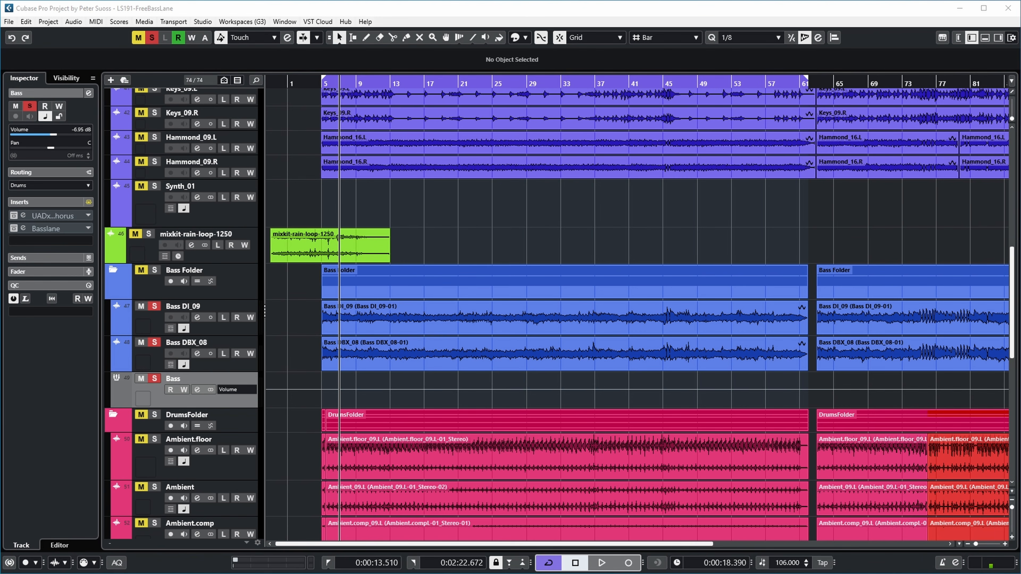
left_click_drag(752, 309, 760, 61)
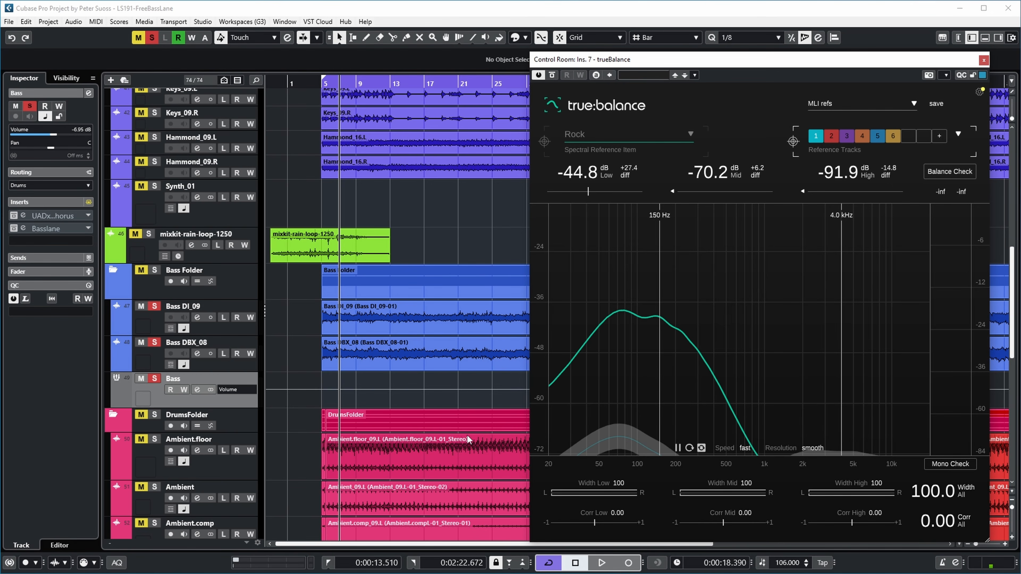
key("space")
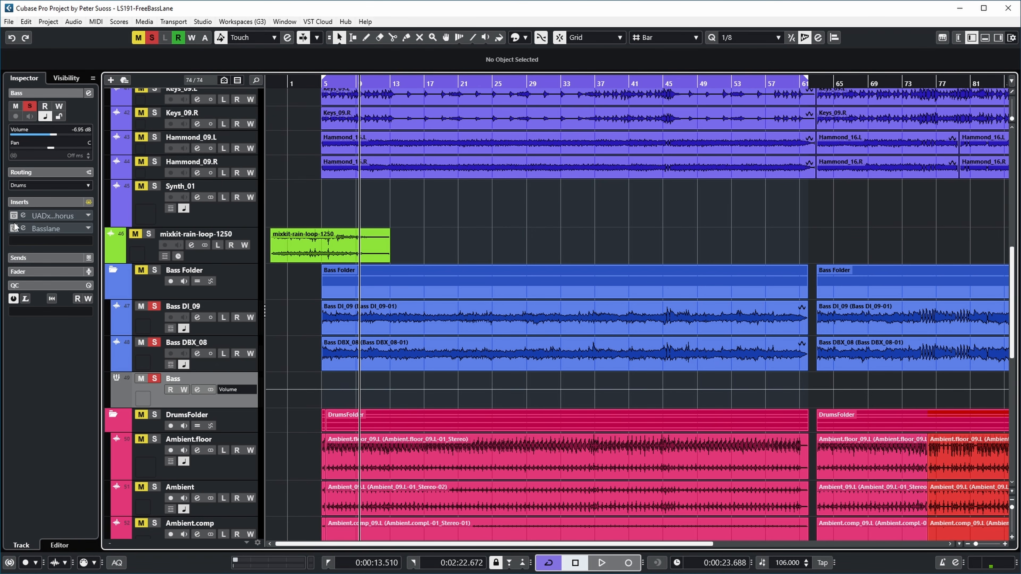
- Activate the UADx Studio D Chorus insert on the Bass track and check the bass's stereo width in trueBalance during playback
left_click(24, 215)
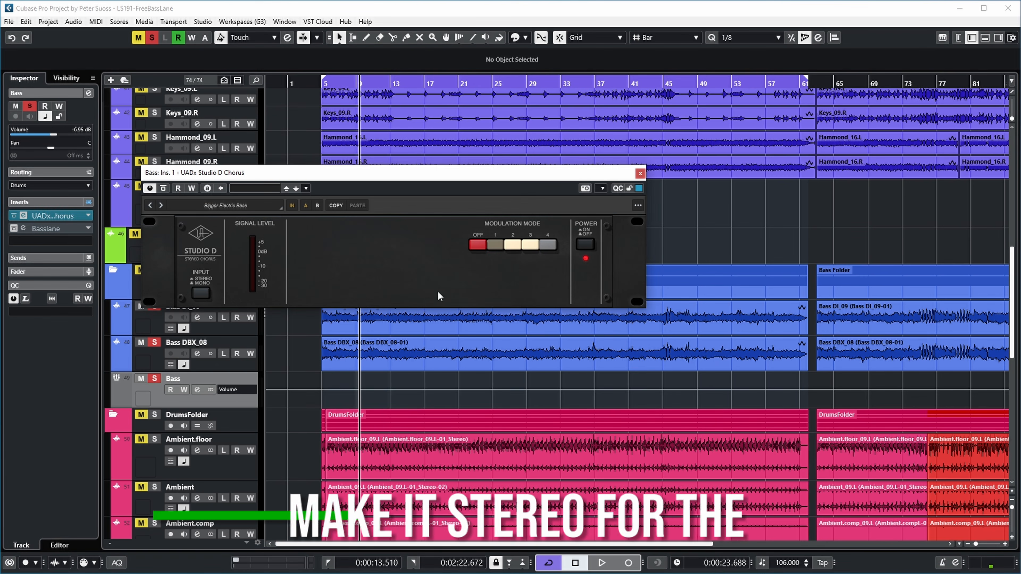
left_click(640, 173)
left_click_drag(731, 389, 716, 54)
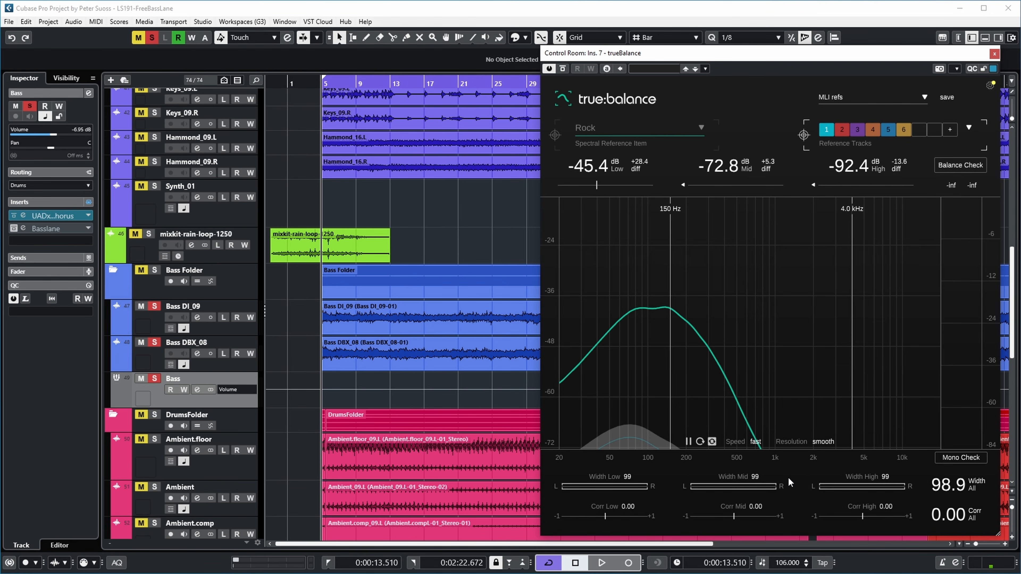
key("space")
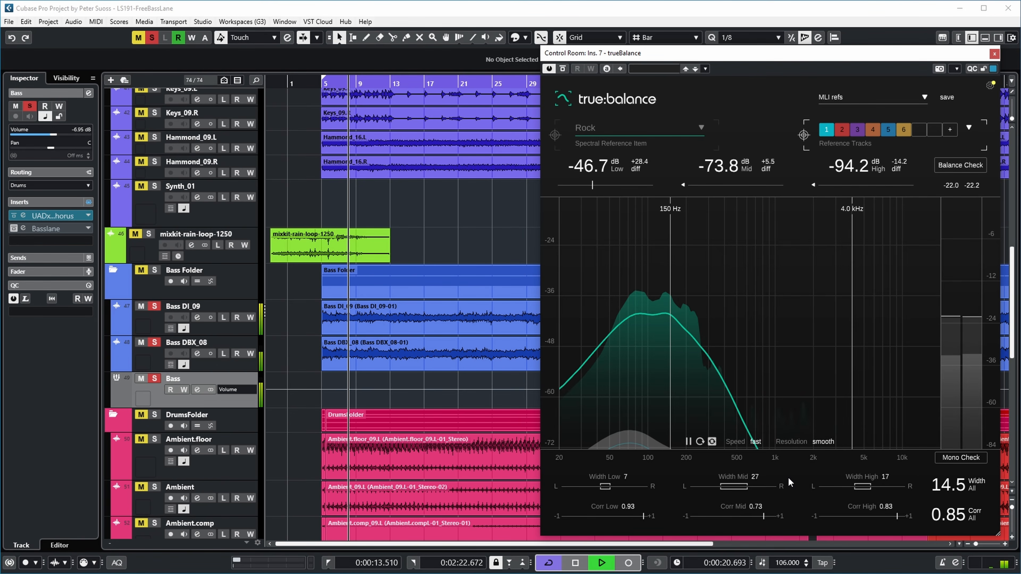
key("space")
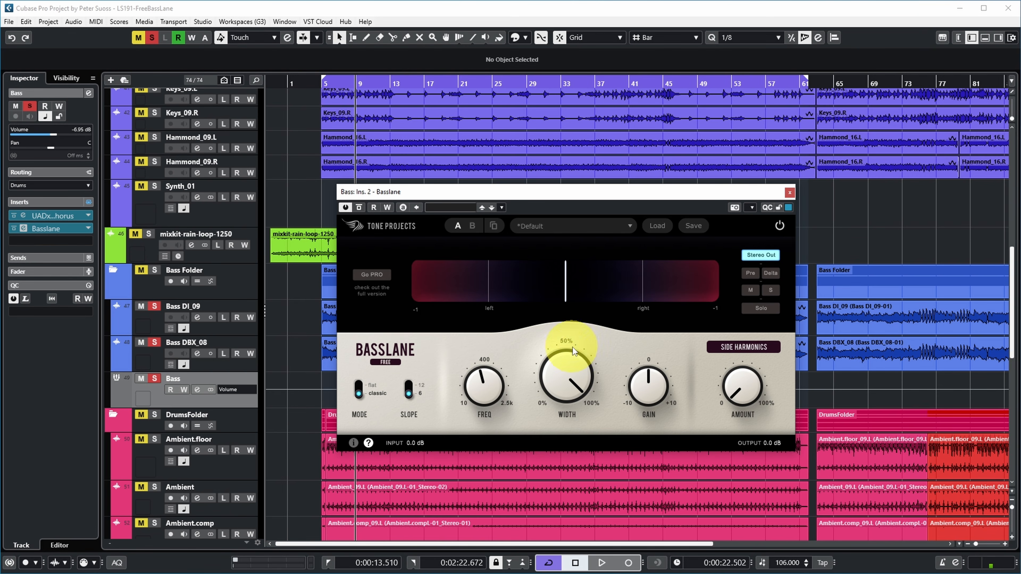
- Sweep Basslane's filter frequency down to 45 Hz, then raise it to about 400 Hz
mouse_move(564, 364)
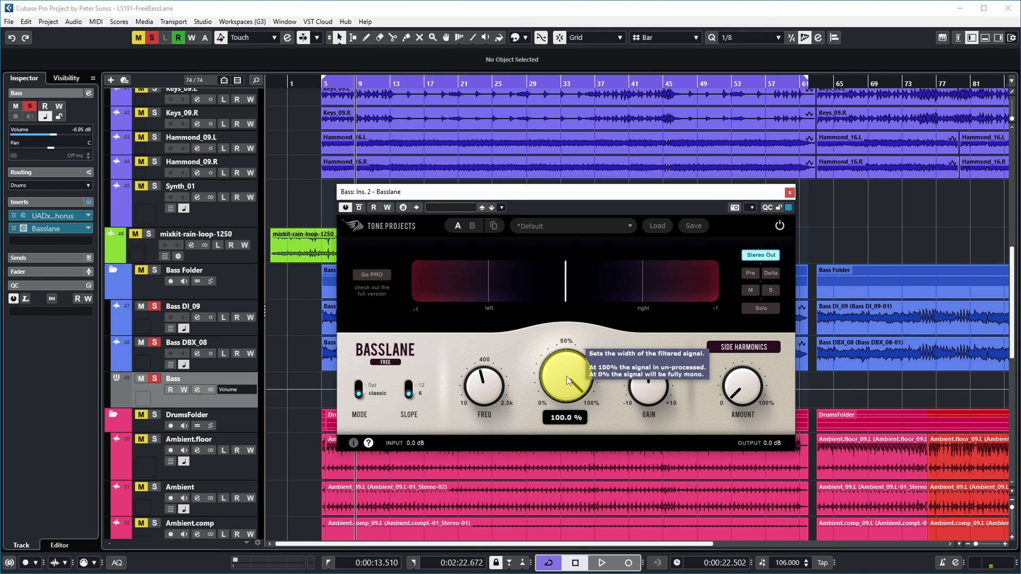
mouse_move(359, 394)
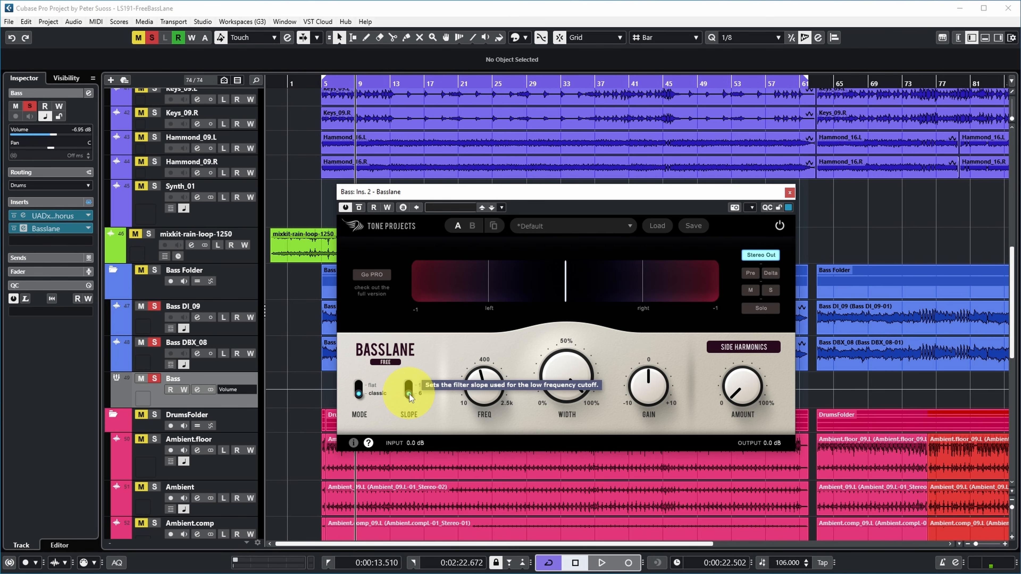
left_click_drag(483, 392, 492, 453)
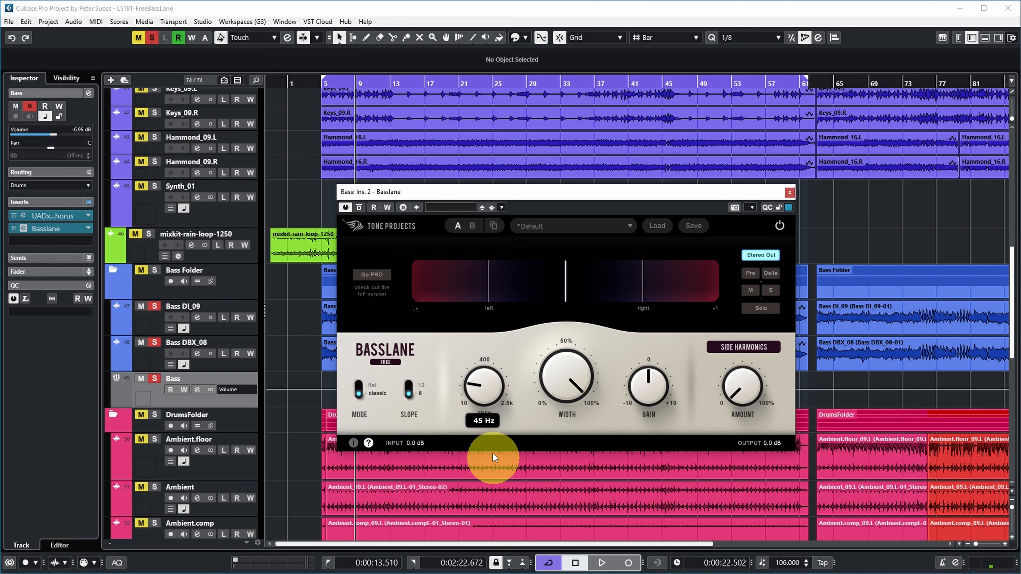
left_click_drag(490, 382, 512, 322)
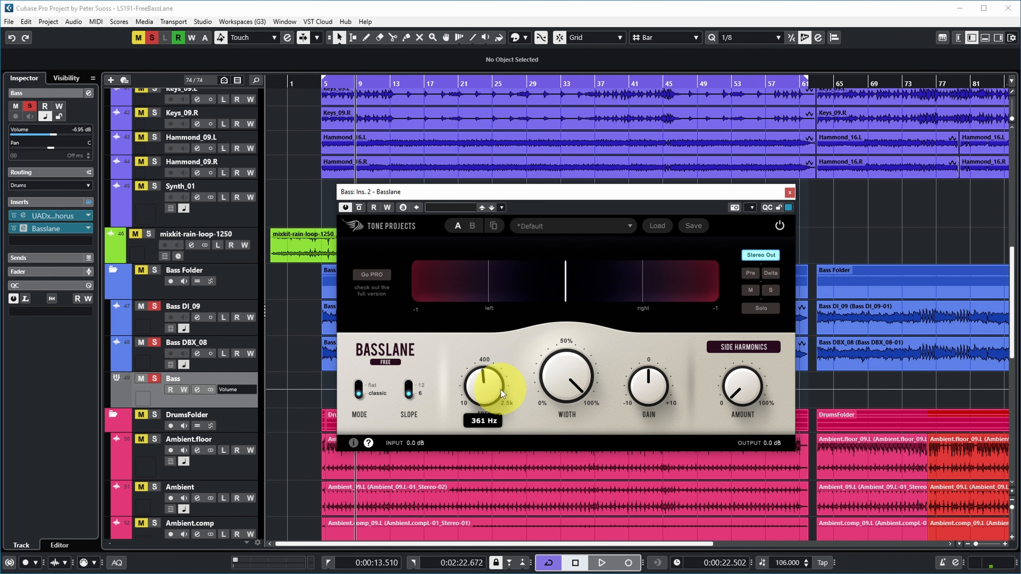
left_click_drag(501, 389, 501, 384)
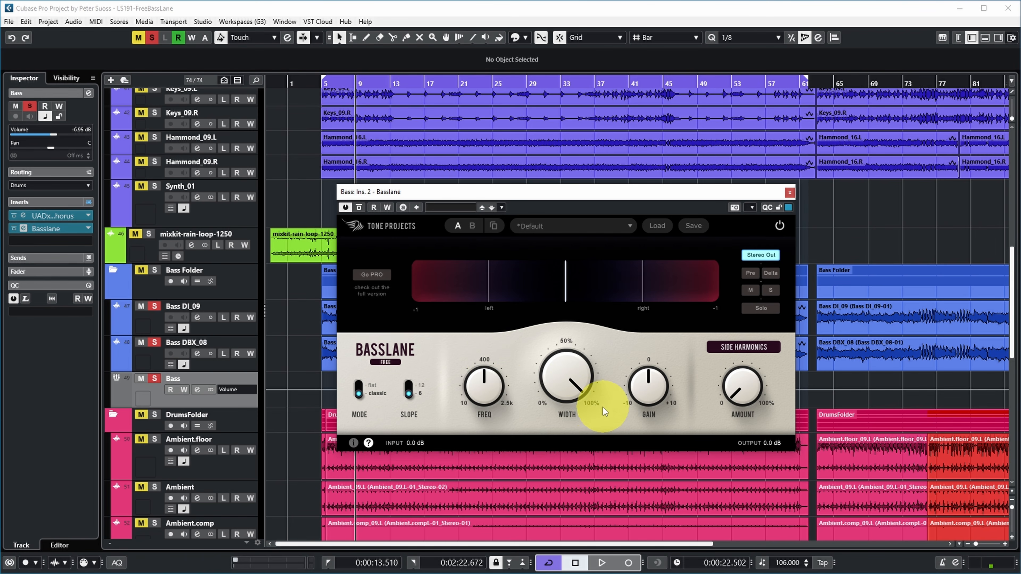
- Try narrowing Basslane's width to 0% and return it to 100%
left_click_drag(566, 378, 559, 567)
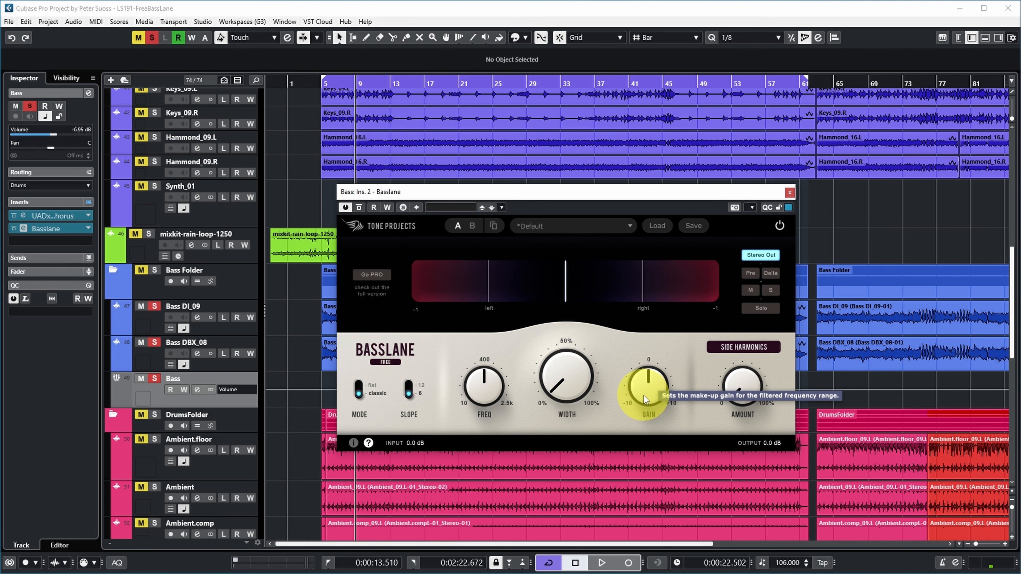
left_click_drag(567, 398, 643, 100)
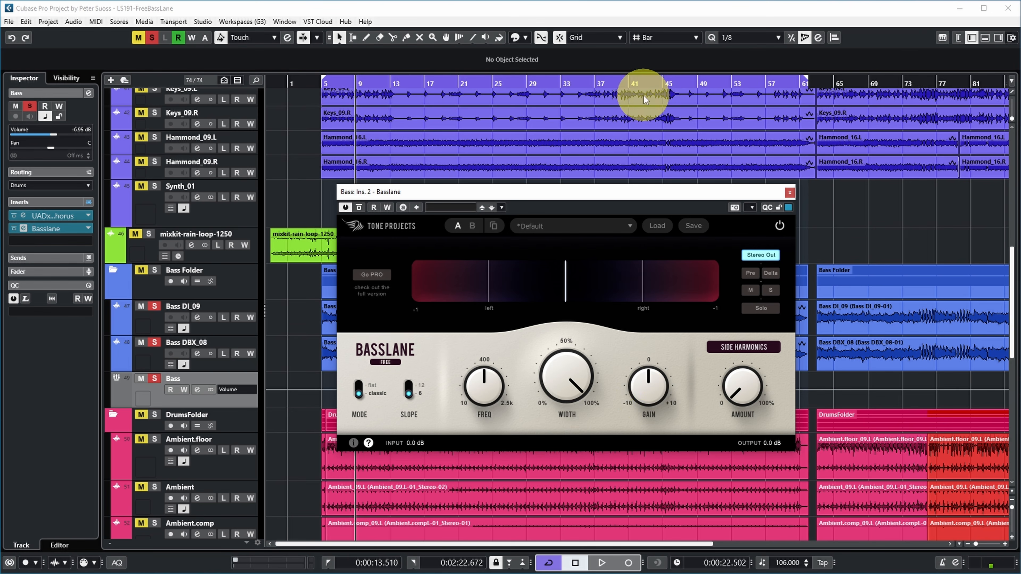
mouse_move(483, 382)
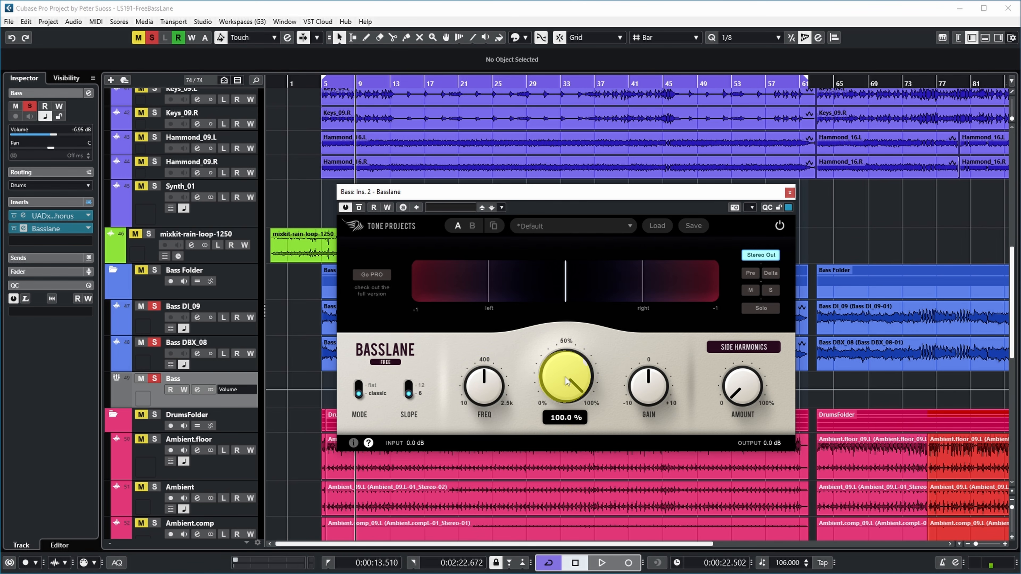
mouse_move(566, 380)
- Play the bass and audition Basslane's Pre and Delta monitoring modes, returning to Stereo Out
key("space")
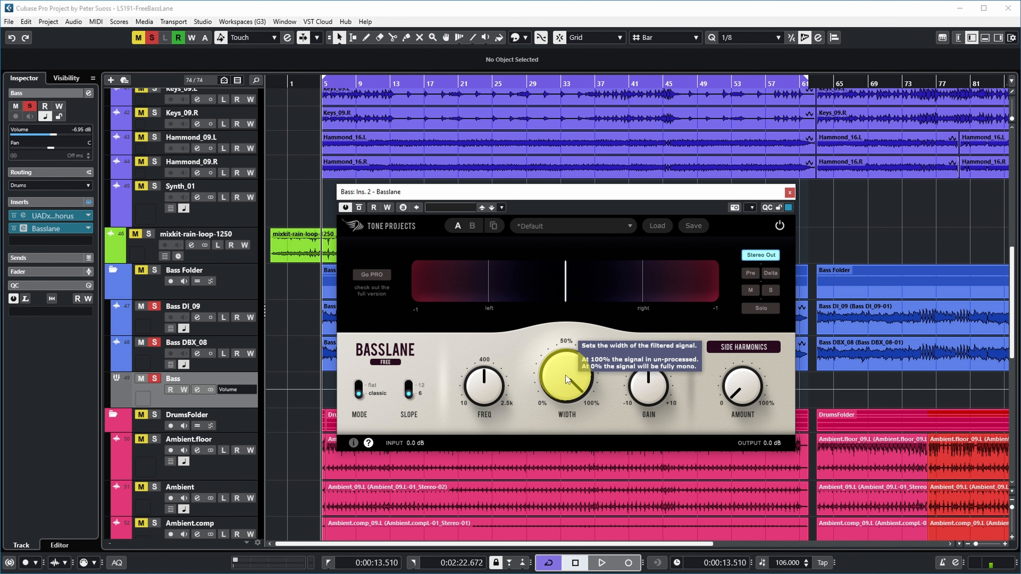
key("space")
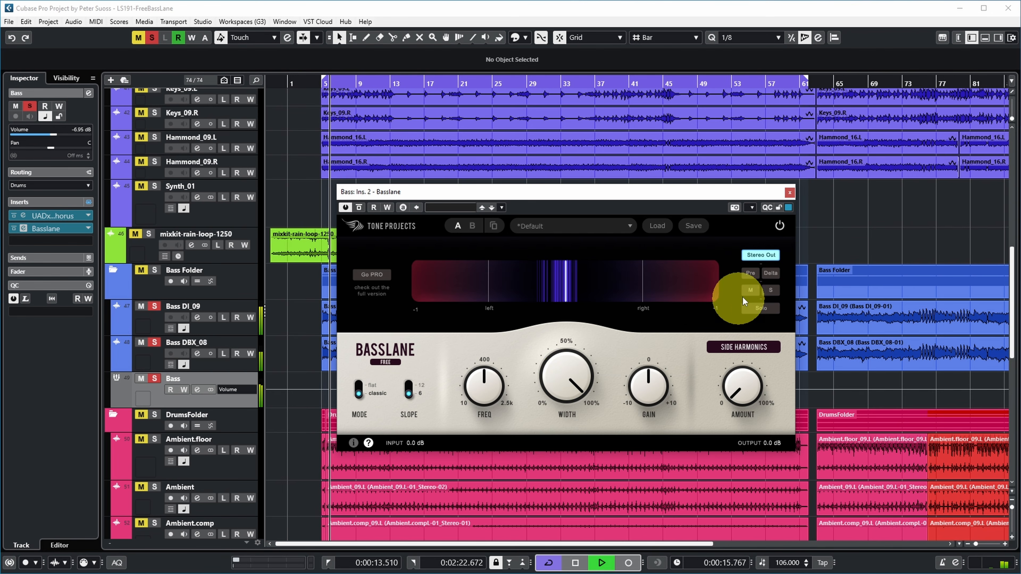
key("space")
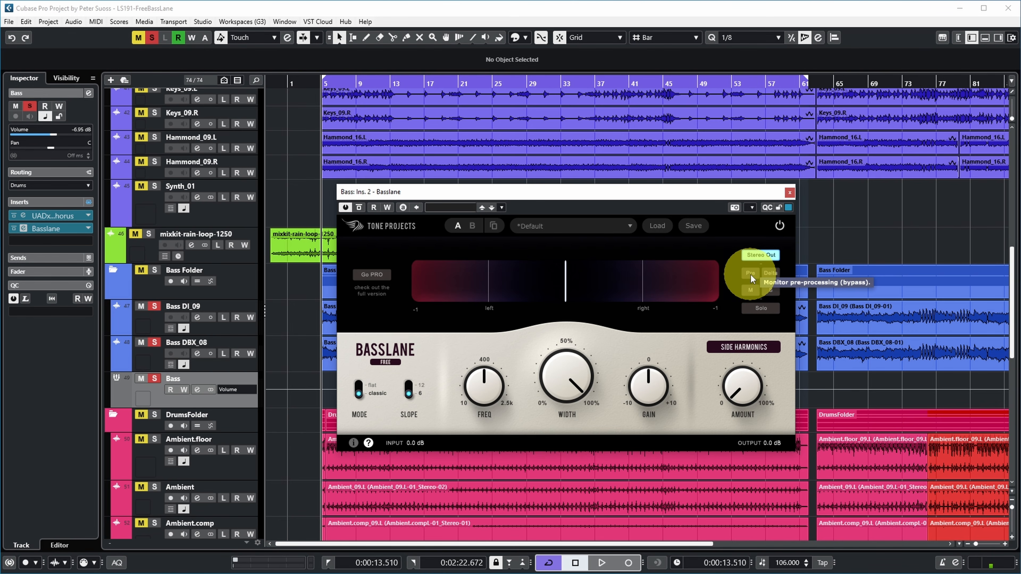
key("space")
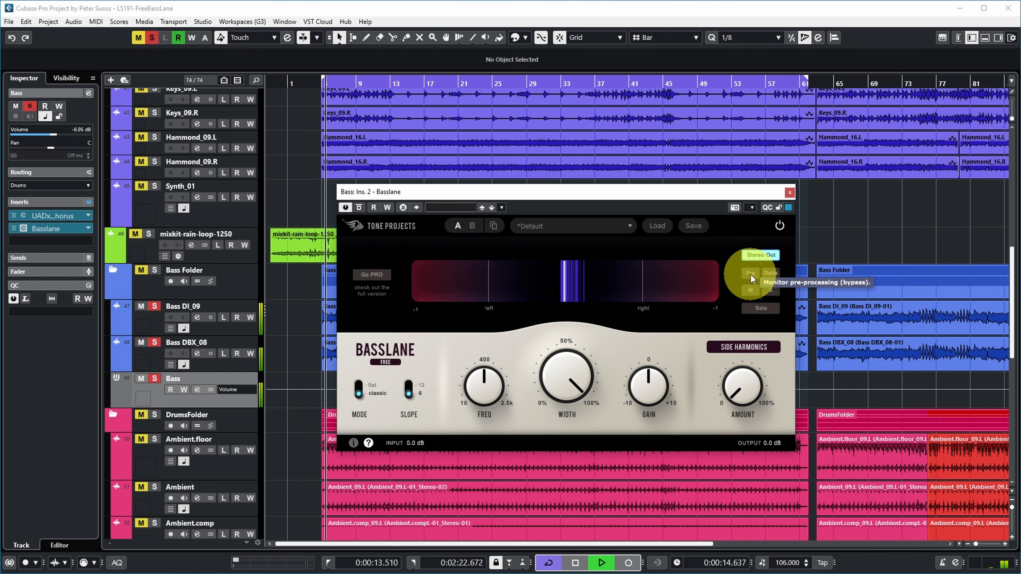
left_click(750, 275)
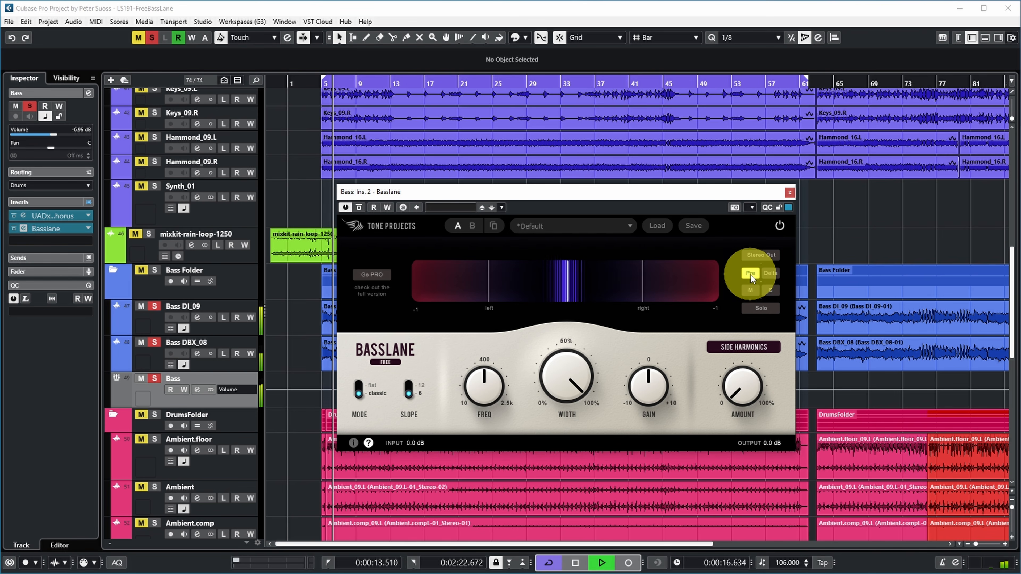
left_click(750, 274)
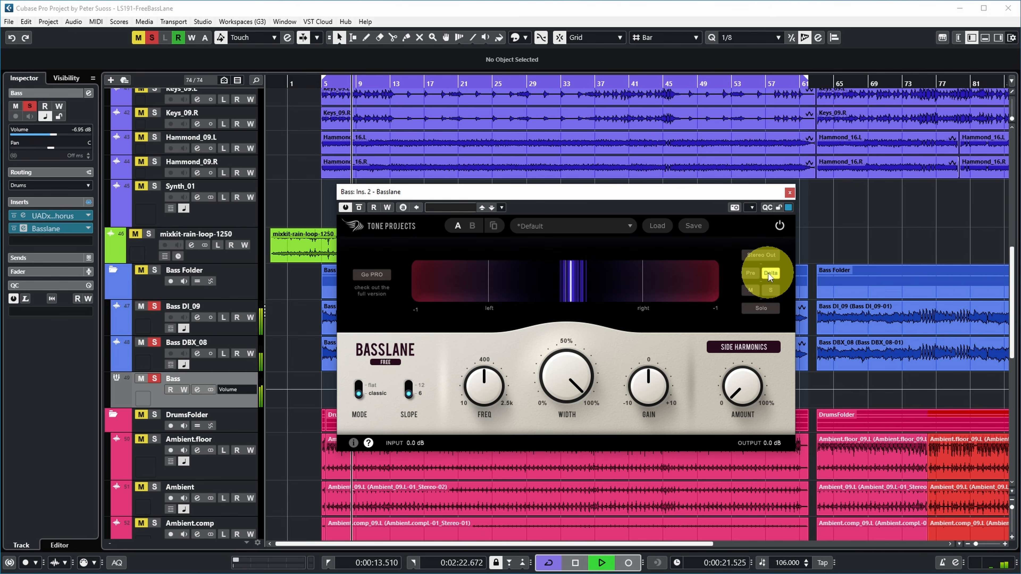
left_click(769, 275)
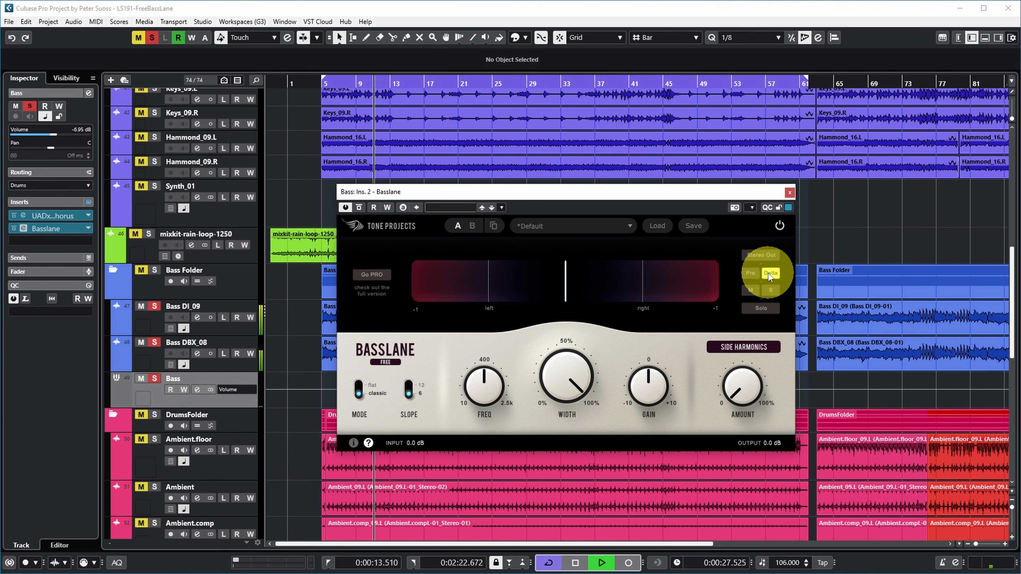
key("space")
left_click(771, 275)
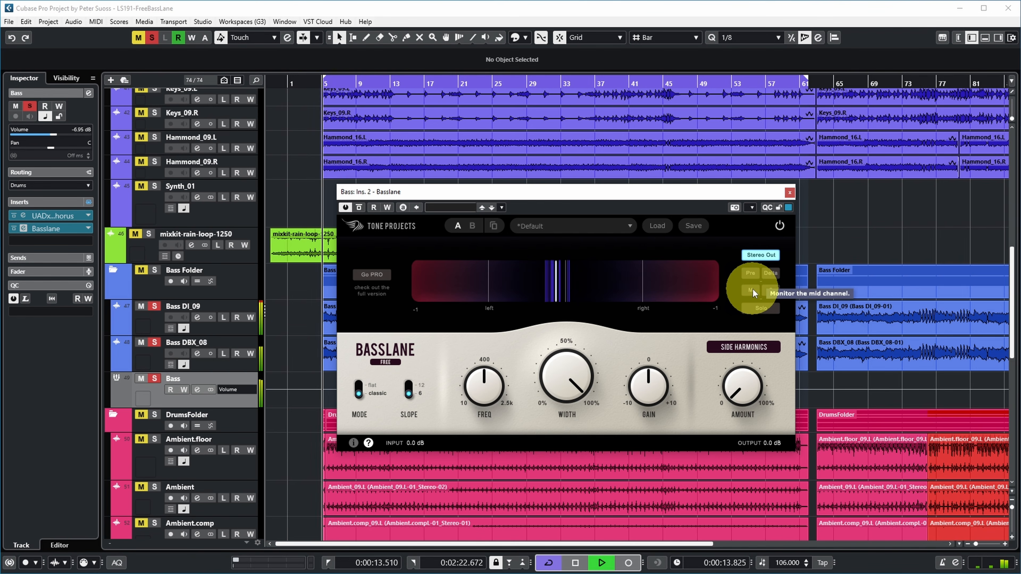
- Audition the mid and side channels of the bass in Basslane, then return to Stereo Out and stop playback
left_click(752, 290)
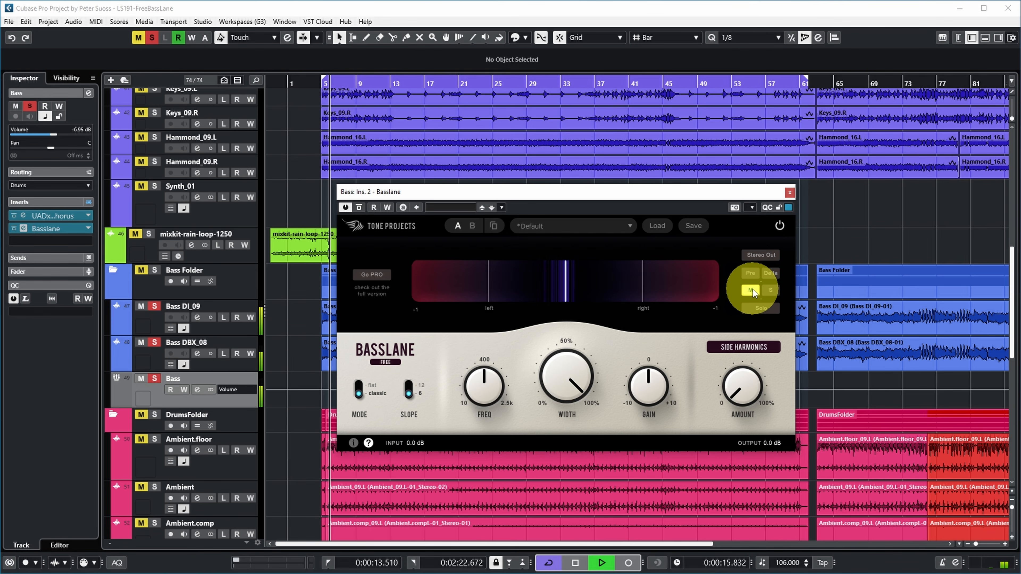
left_click(770, 291)
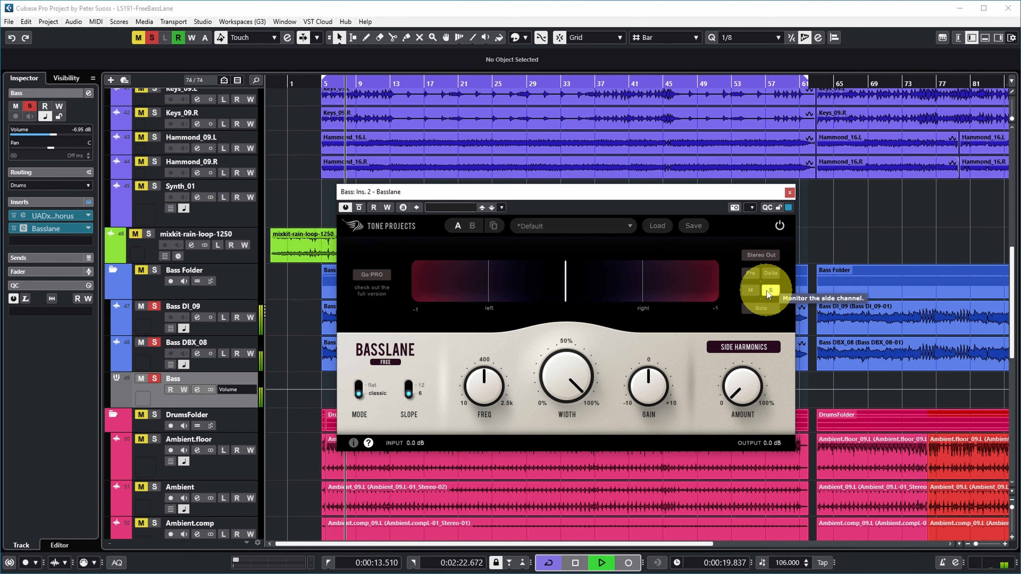
left_click(761, 254)
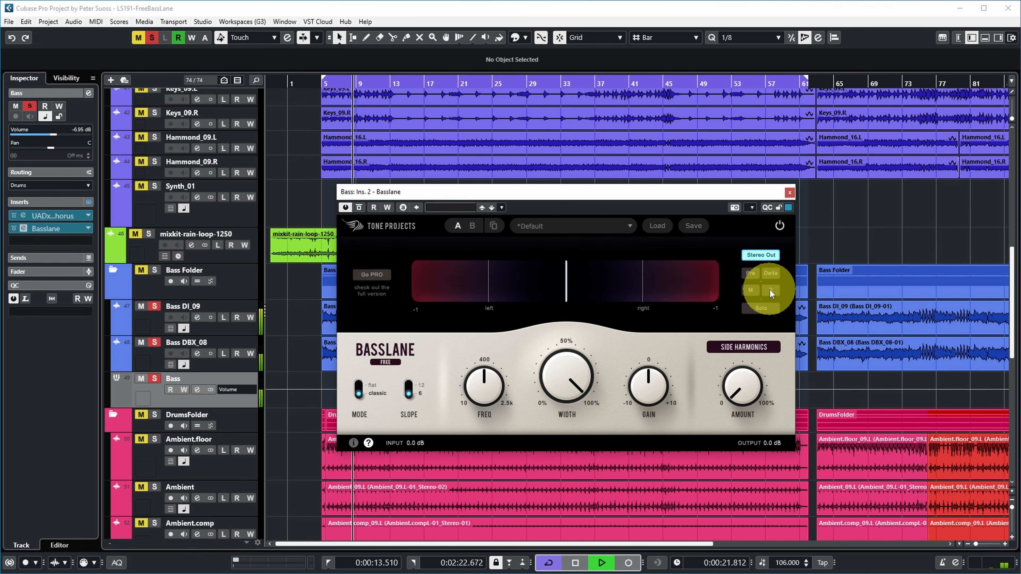
key("space")
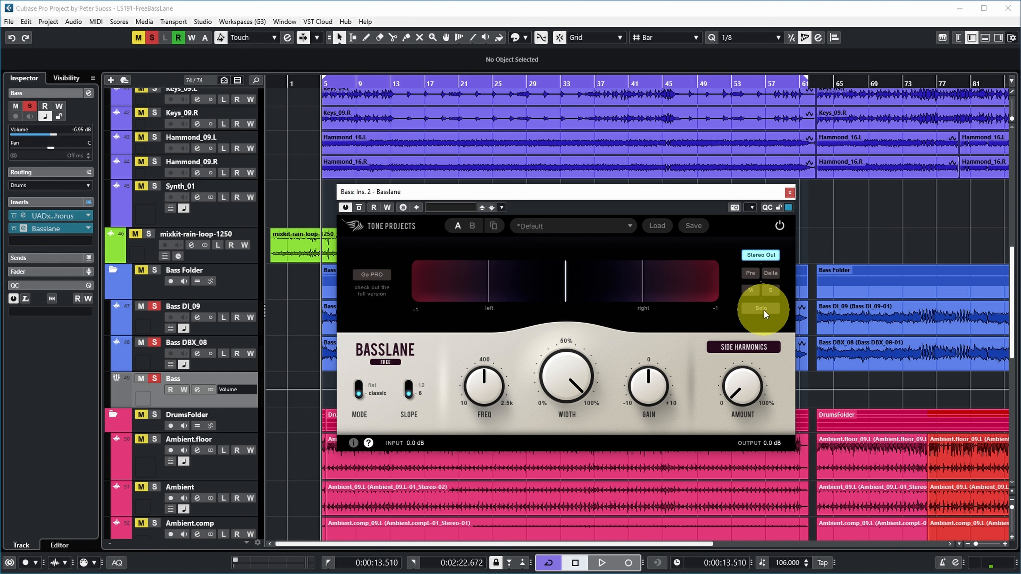
- Play the bass and audition only the filtered signal with Basslane's Solo monitoring, returning to Stereo Out
key("space")
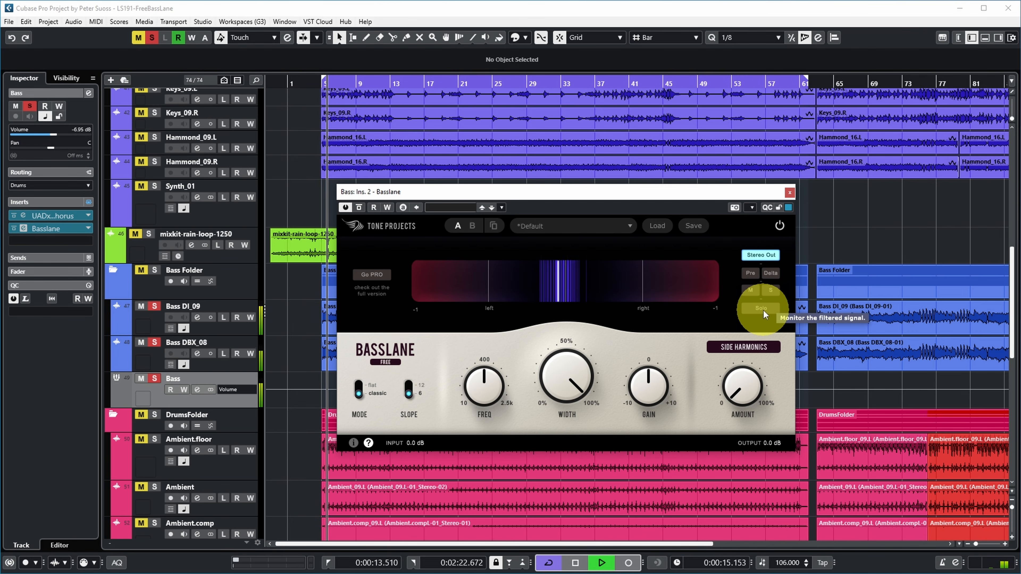
left_click(763, 311)
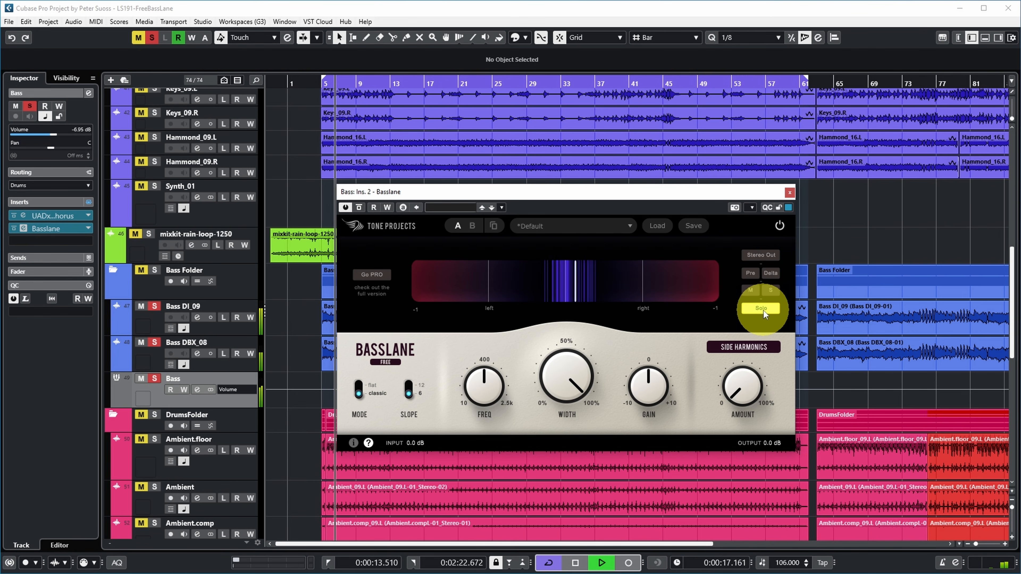
left_click(763, 310)
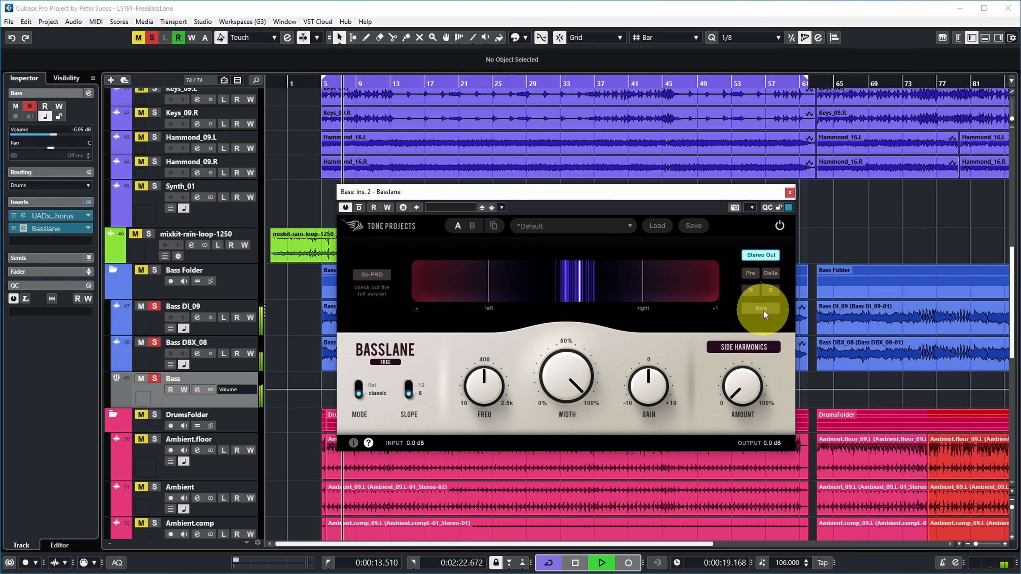
key("space")
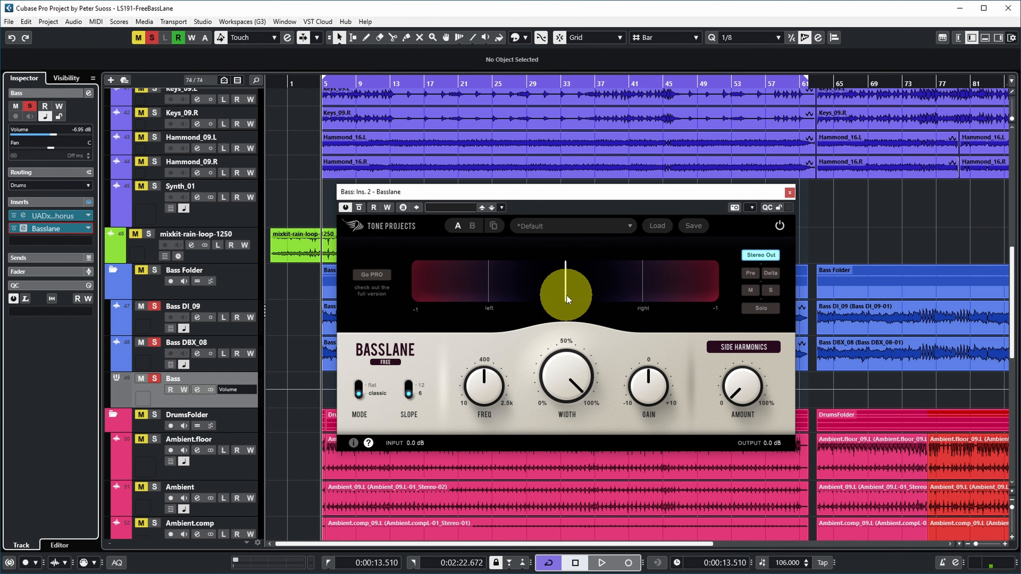
- Play the bass with the full stereo width, then narrow Basslane's width to 0% during playback
key("space")
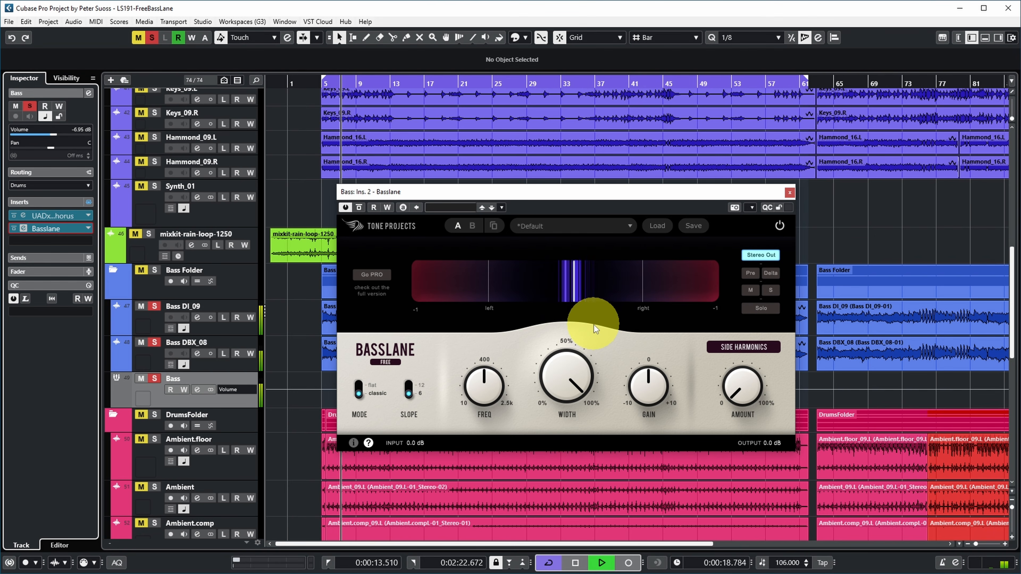
key("space")
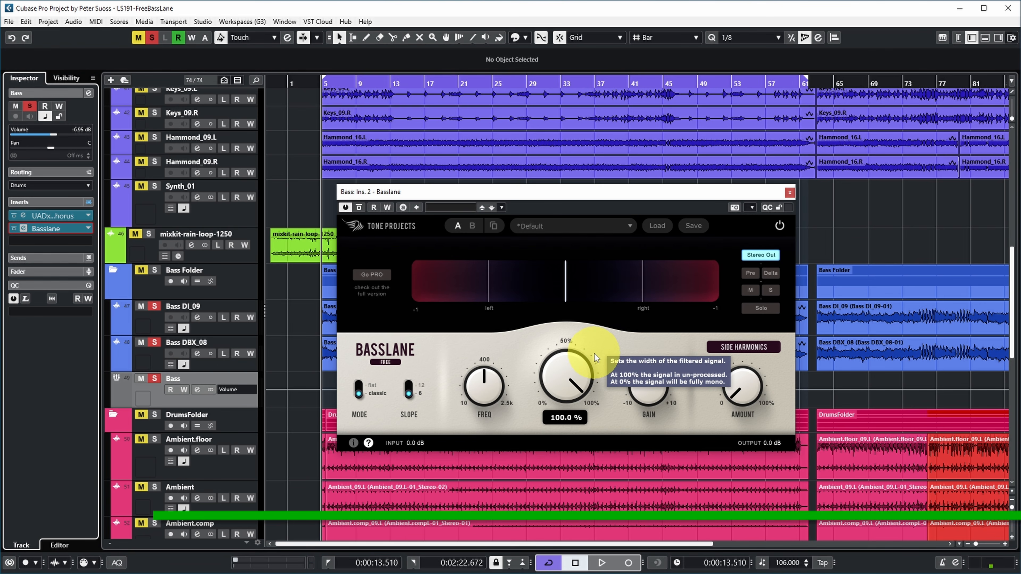
mouse_move(585, 365)
key("space")
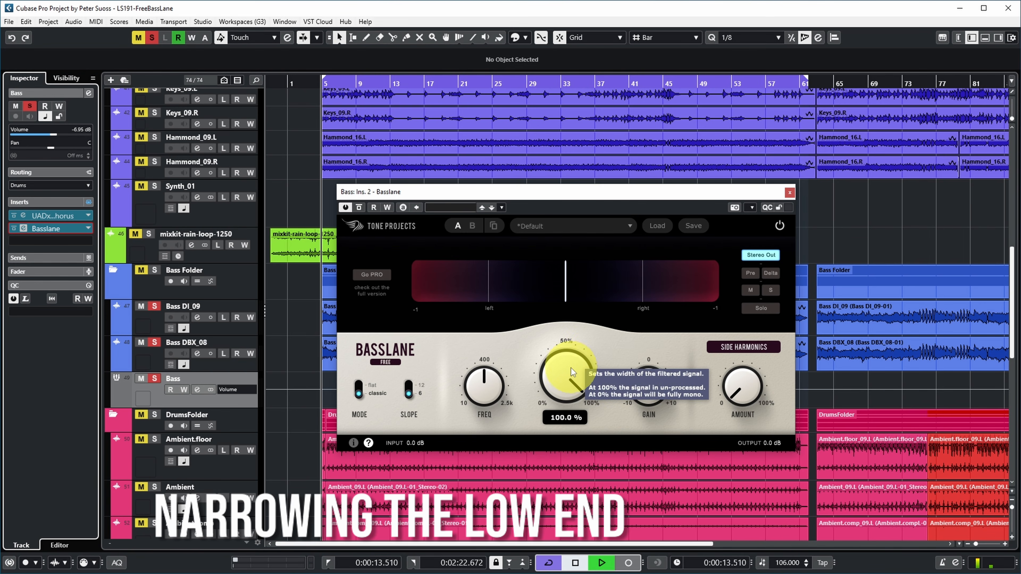
left_click_drag(567, 370, 547, 530)
left_click(547, 557)
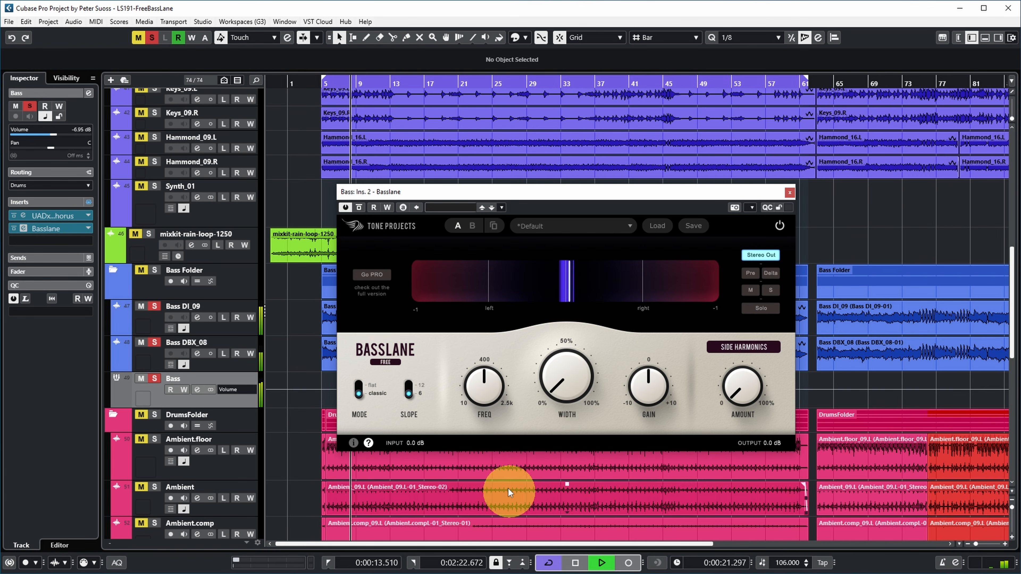
- Lower Basslane's frequency below 400 Hz while the bass plays and compare it with the Pre monitoring mode
left_click_drag(482, 395, 479, 421)
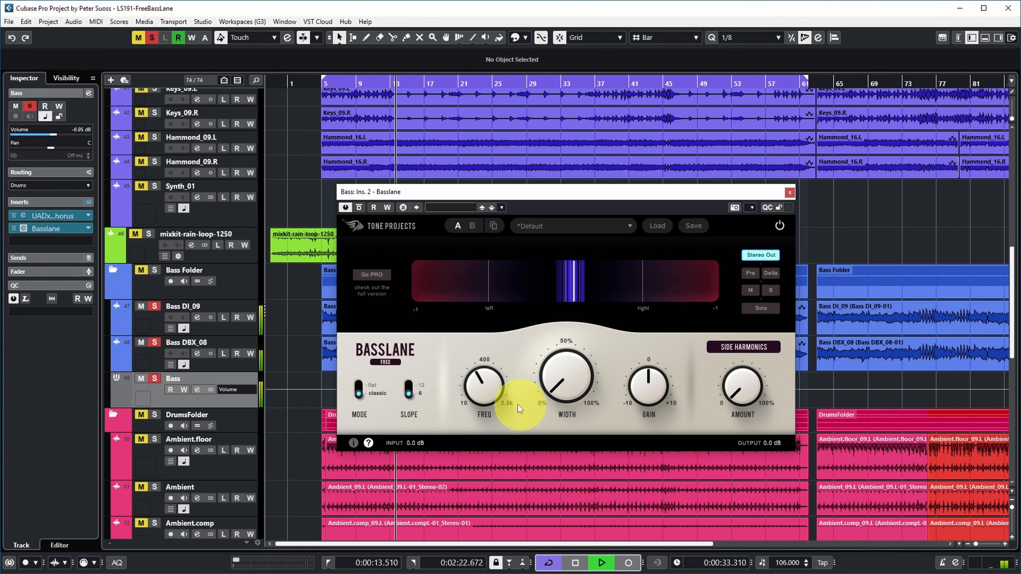
left_click_drag(548, 384, 548, 384)
left_click(749, 274)
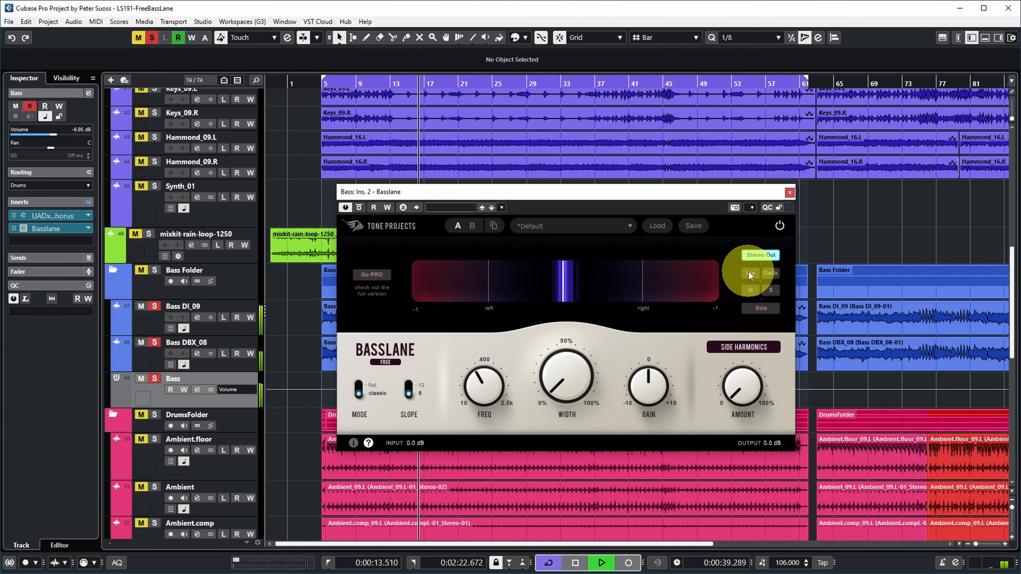
- Play the bass with Basslane's frequency slightly above 400 Hz and compare Pre monitoring with Stereo Out
key("space")
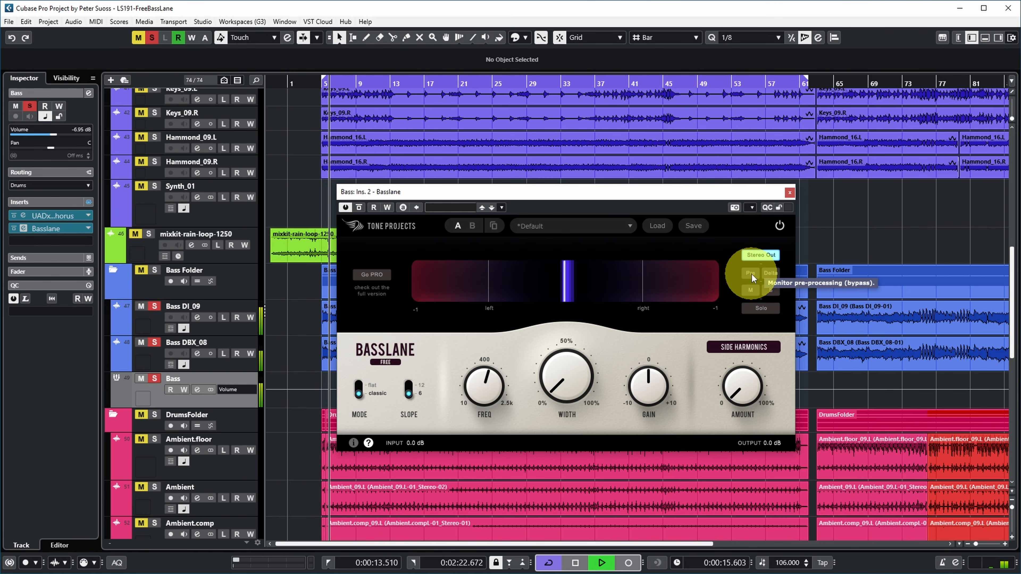
left_click(752, 276)
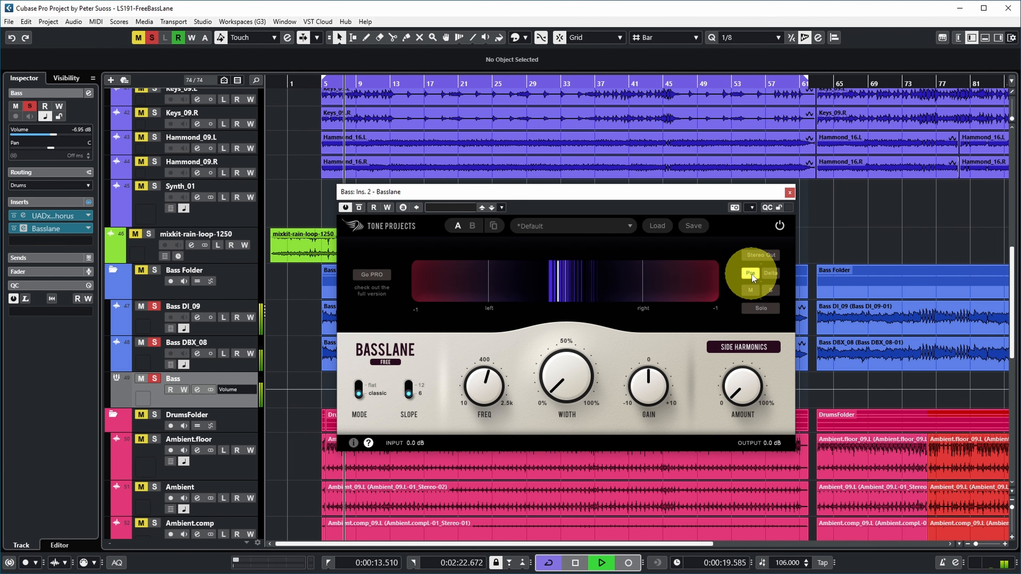
left_click(752, 275)
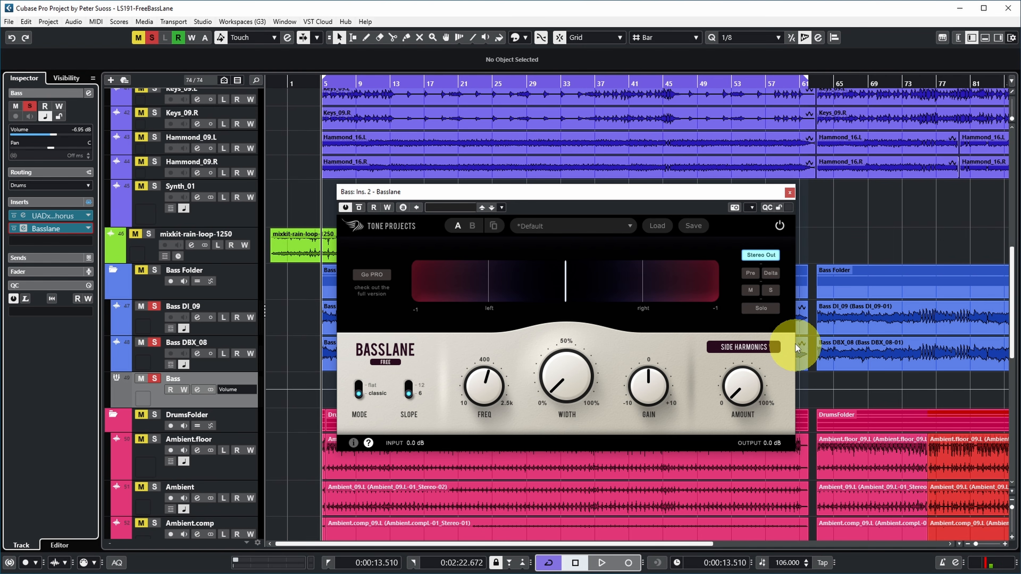
- Audition Basslane's filtered signal in Solo at 100% width, narrow the width to 0% during playback, and stop
left_click(759, 309)
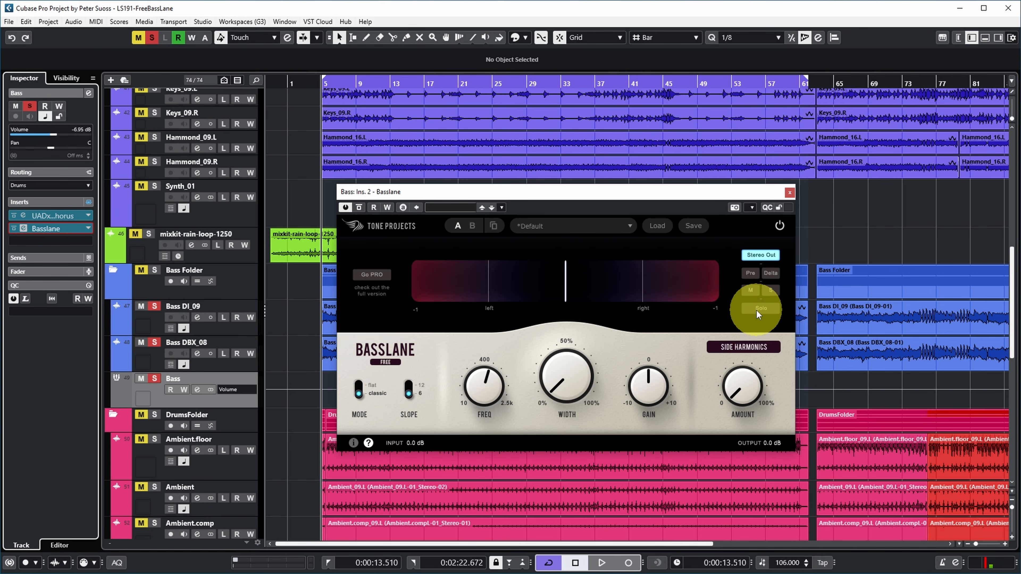
left_click(487, 387)
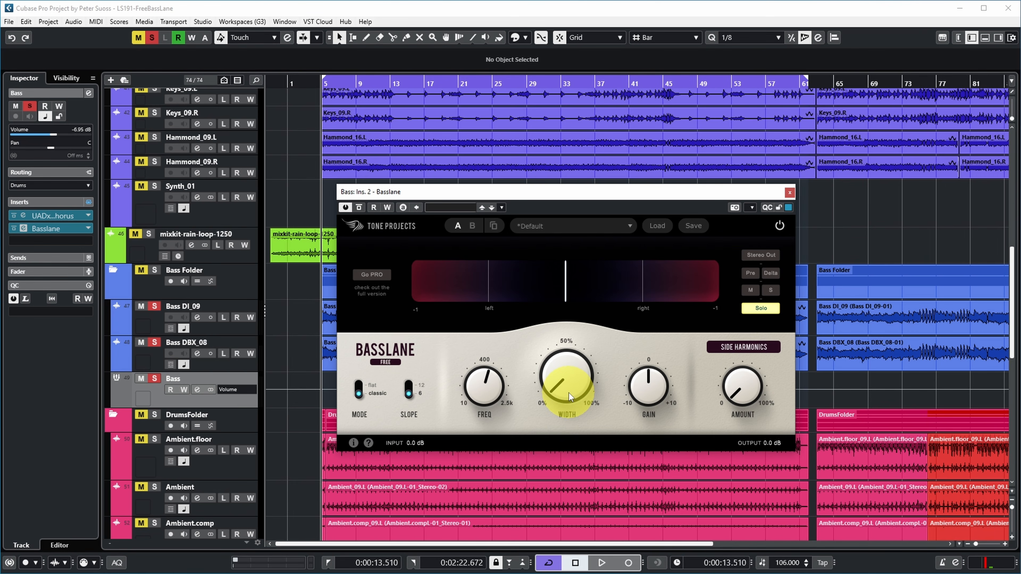
left_click_drag(569, 392, 671, 100)
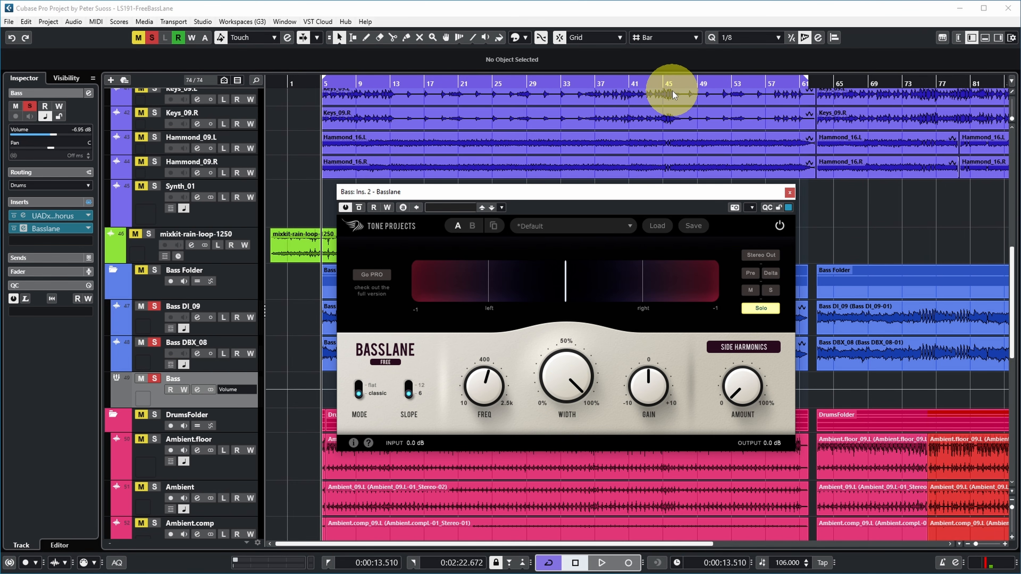
key("space")
mouse_move(560, 366)
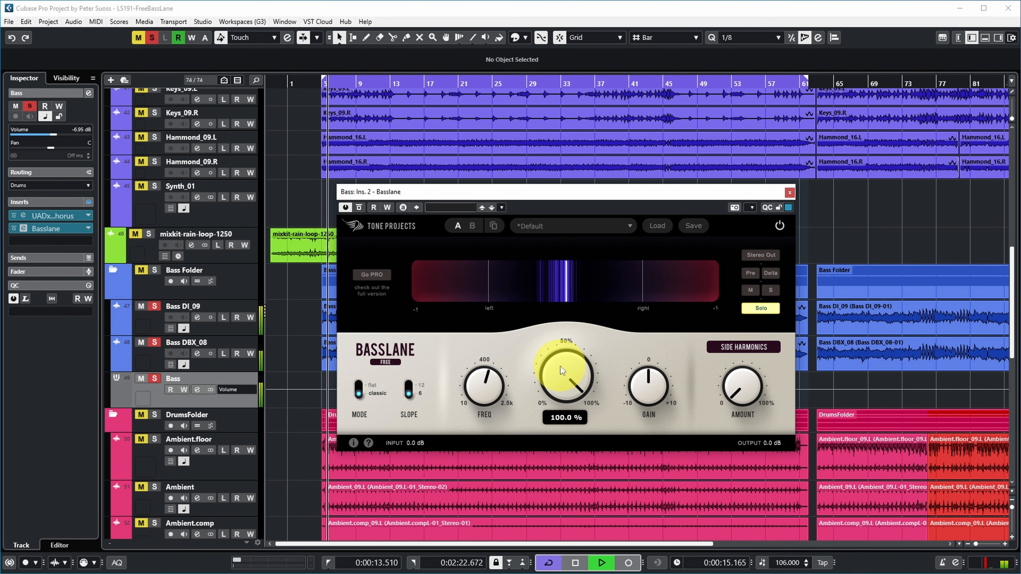
left_click_drag(560, 366, 565, 573)
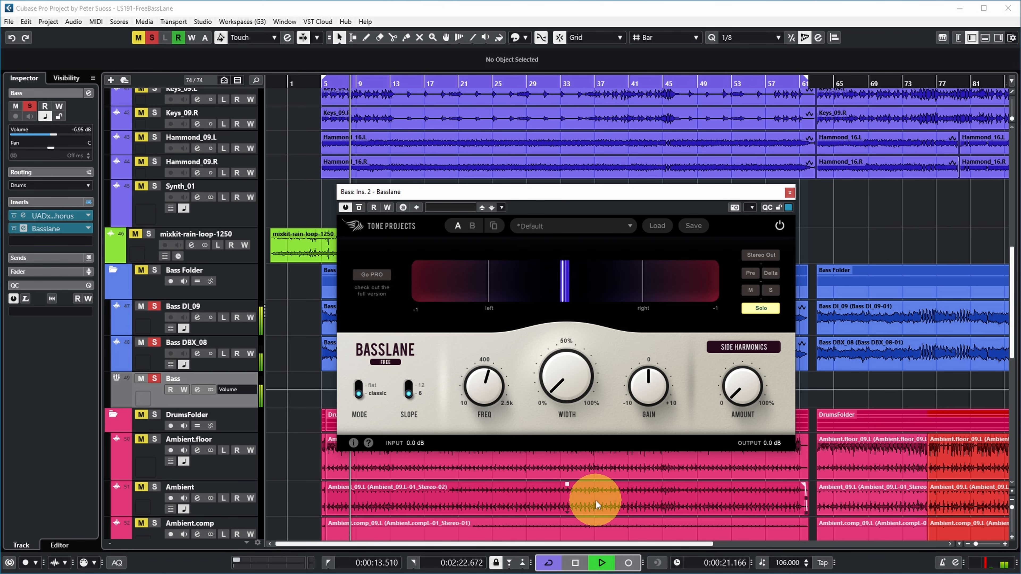
key("space")
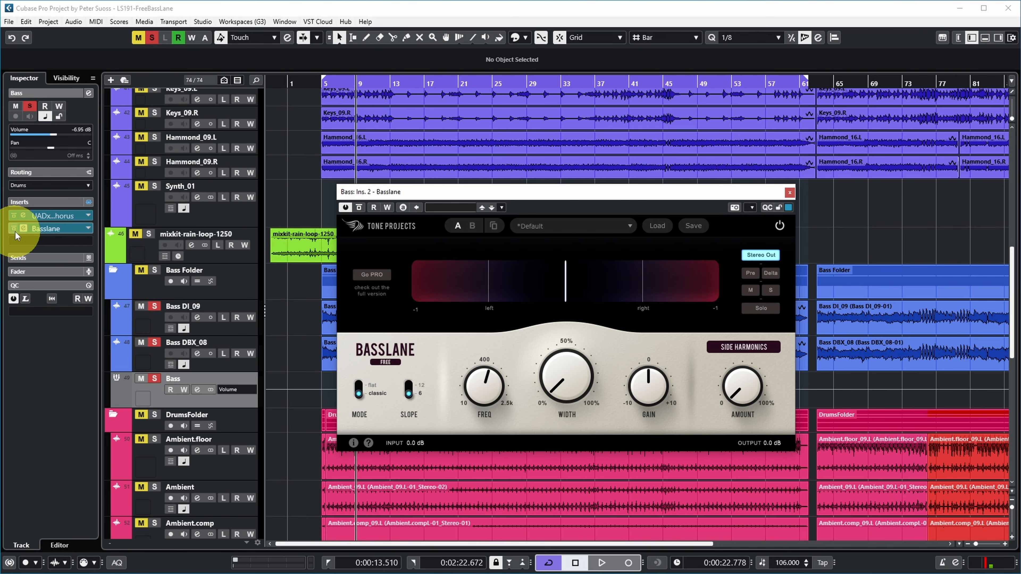
- Turn off the UADx chorus insert on the Bass track and play the bass from the left locator
left_click(14, 216)
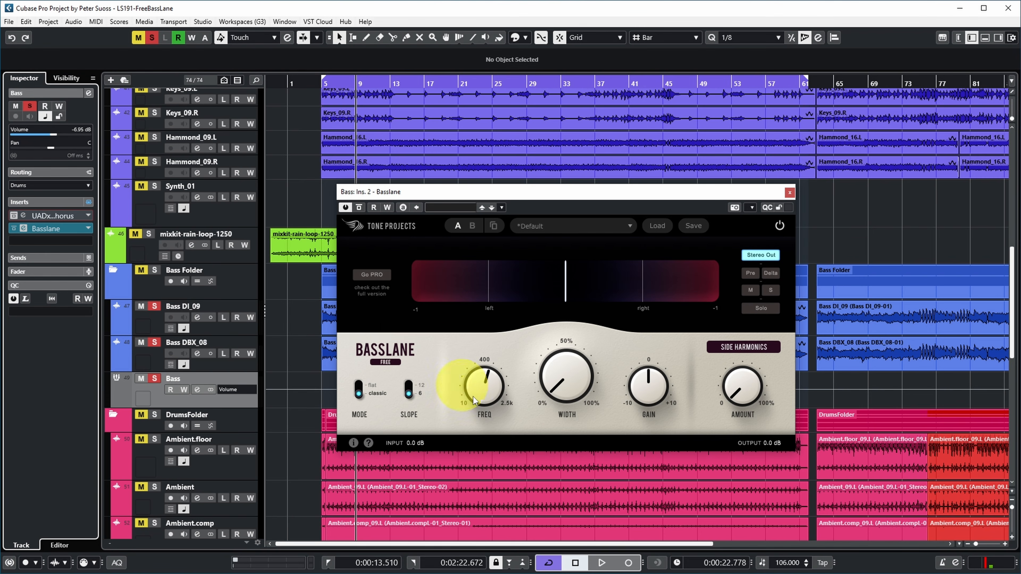
key("KP_1")
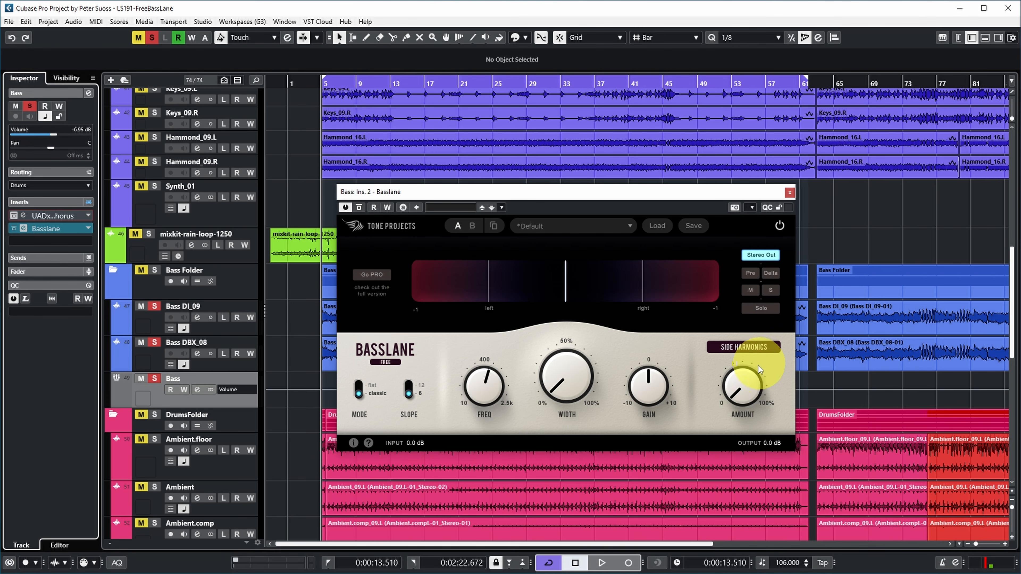
mouse_move(741, 393)
key("space")
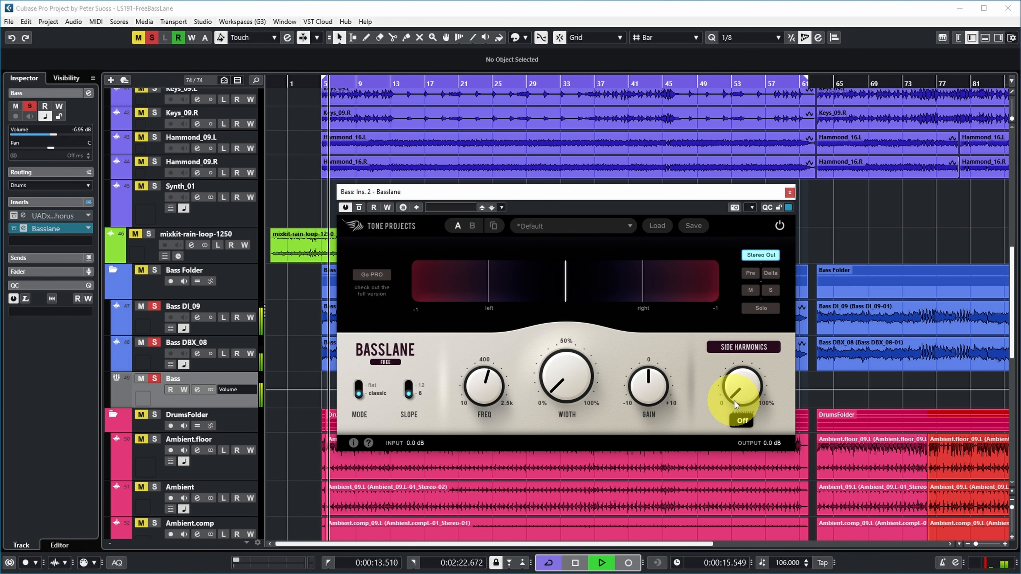
- Raise Basslane's Side Harmonics amount to 100% during playback and compare it with Pre monitoring
left_click_drag(740, 393, 792, 216)
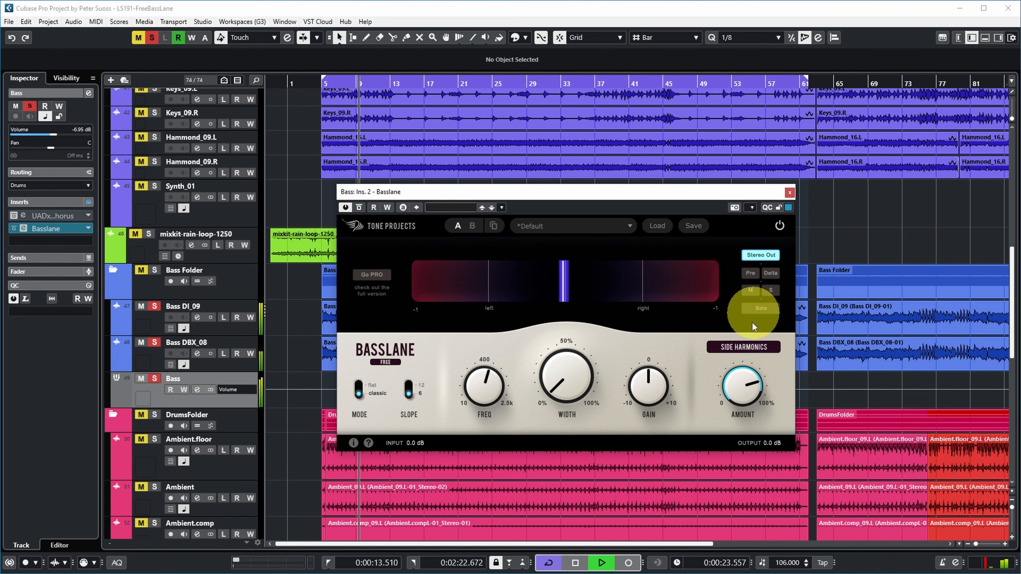
left_click_drag(741, 387, 752, 308)
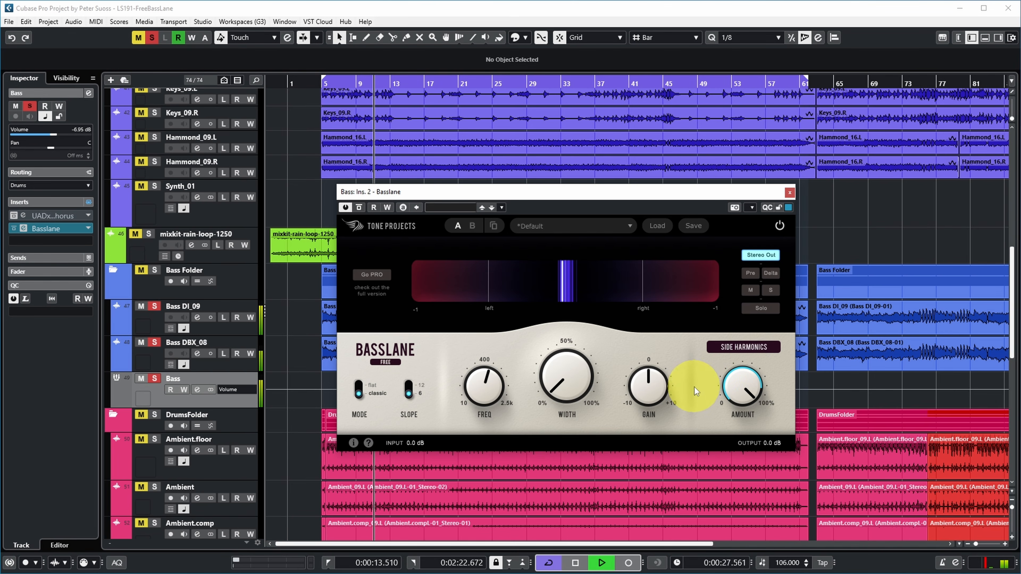
left_click(750, 274)
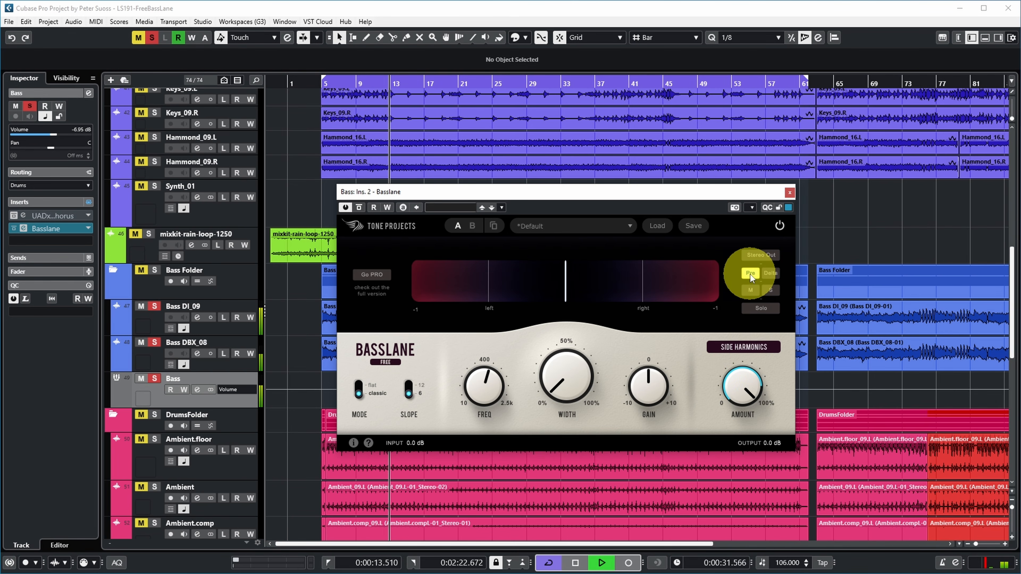
left_click(749, 274)
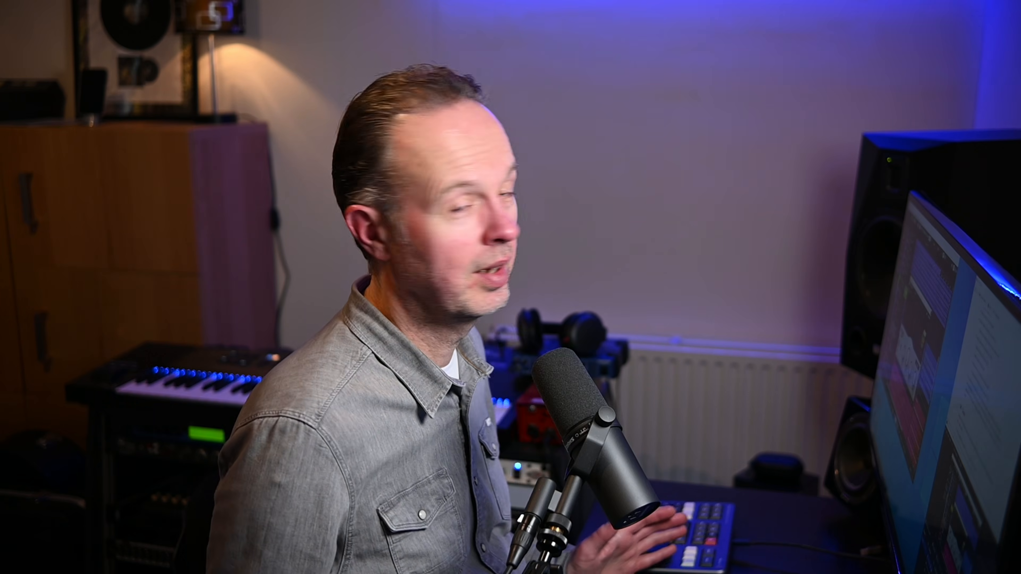